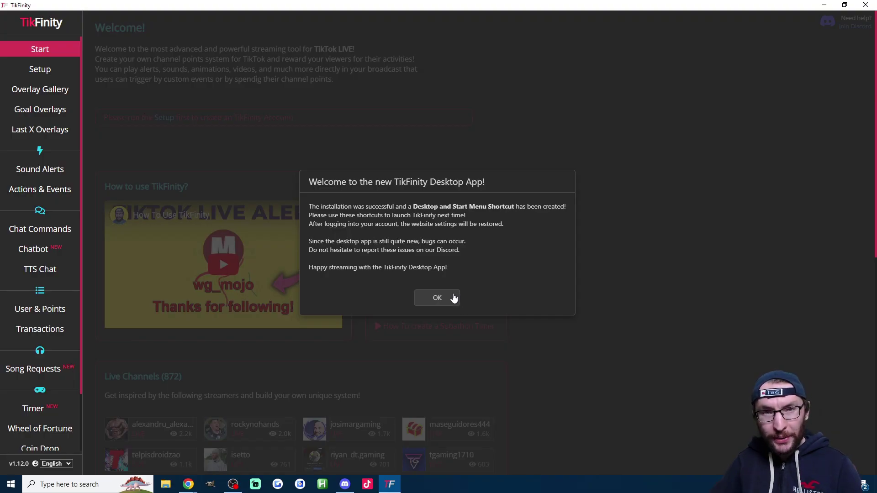
Dismiss the welcome message, open Setup and log into the TikFinity account
{"action": "left_click", "coordinate": [441, 297]}
{"action": "left_click", "coordinate": [61, 70]}
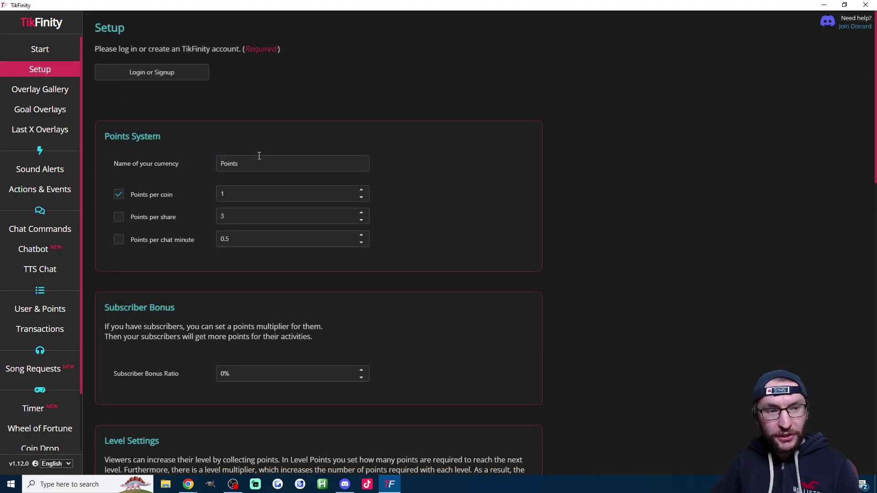
{"action": "left_click_drag", "start_coordinate": [95, 30], "coordinate": [229, 87]}
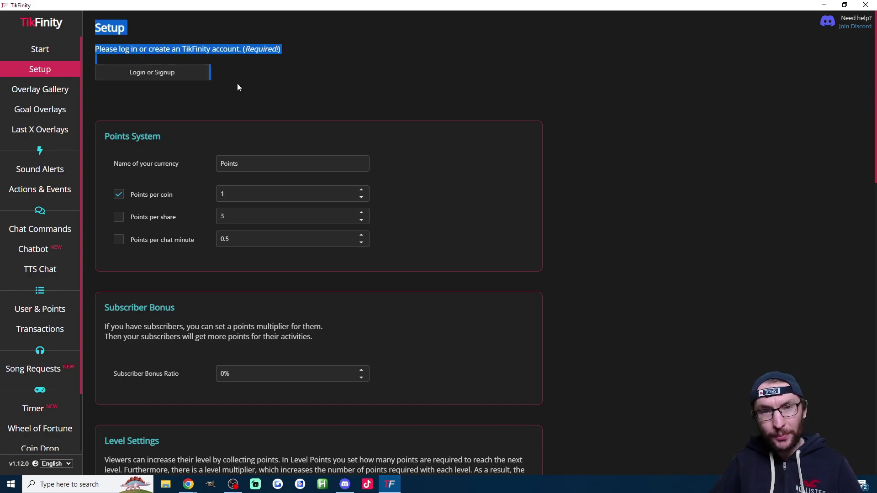
{"action": "key", "text": "Return"}
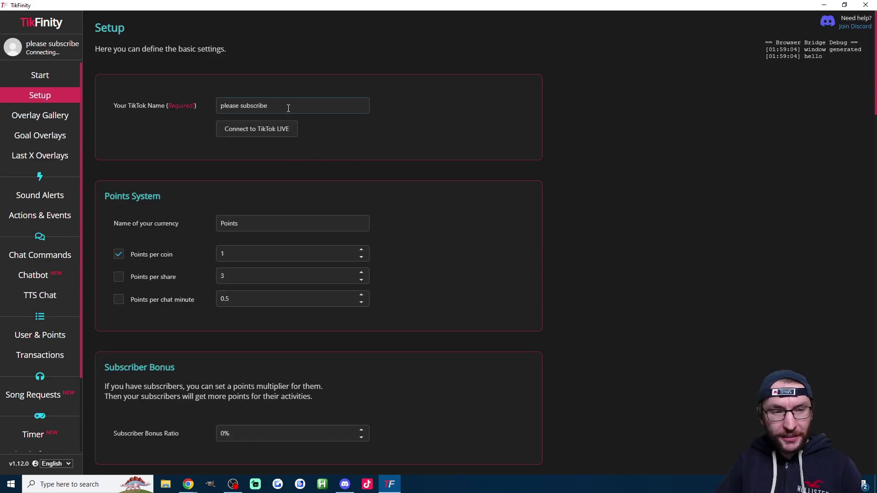
Check the entered TikTok name and review the Setup page down to Advanced Settings
{"action": "left_click_drag", "start_coordinate": [288, 108], "coordinate": [210, 106]}
{"action": "left_click", "coordinate": [271, 108]}
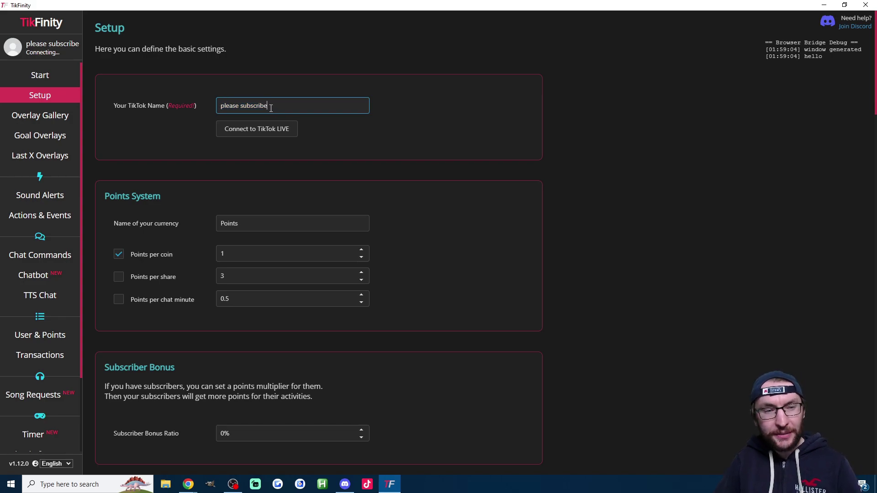
{"action": "scroll", "coordinate": [415, 243], "scroll_direction": "down", "scroll_amount": 20}
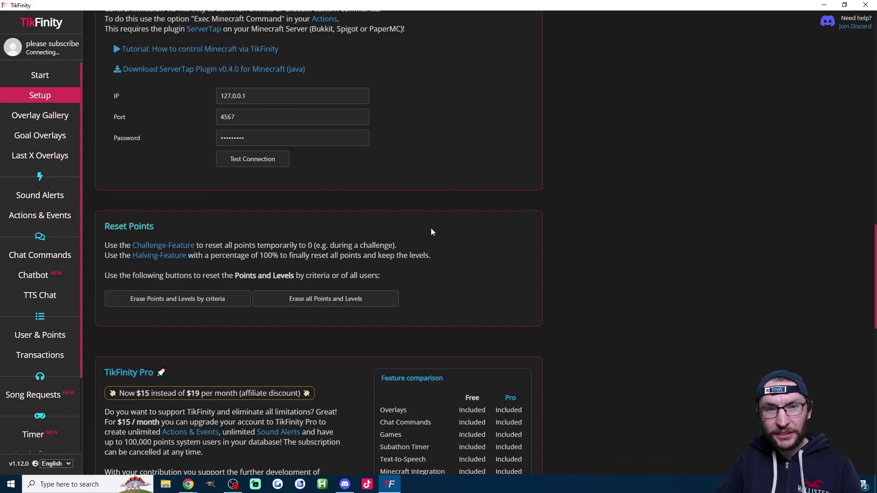
{"action": "scroll", "coordinate": [435, 234], "scroll_direction": "down", "scroll_amount": 6}
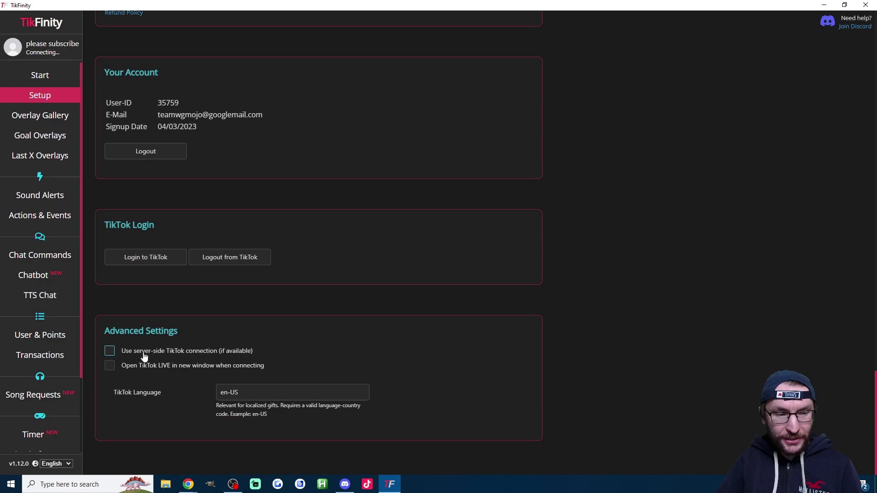
{"action": "left_click_drag", "start_coordinate": [132, 343], "coordinate": [262, 362]}
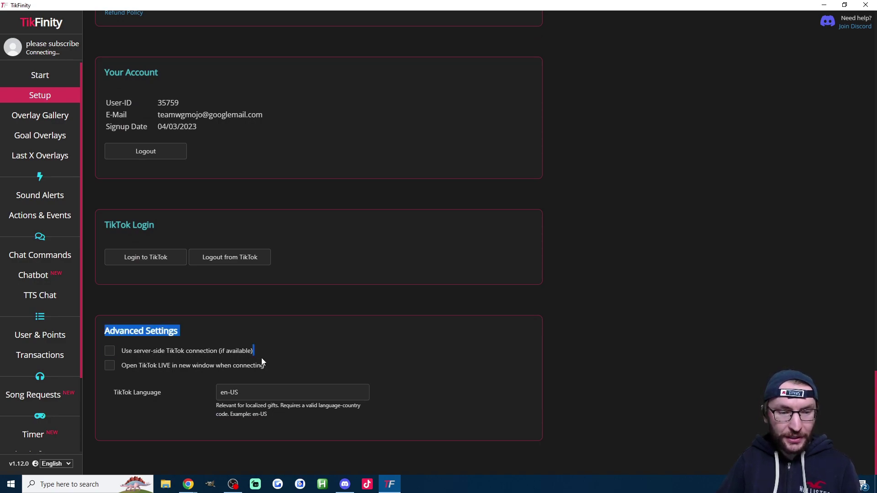
{"action": "left_click", "coordinate": [318, 300]}
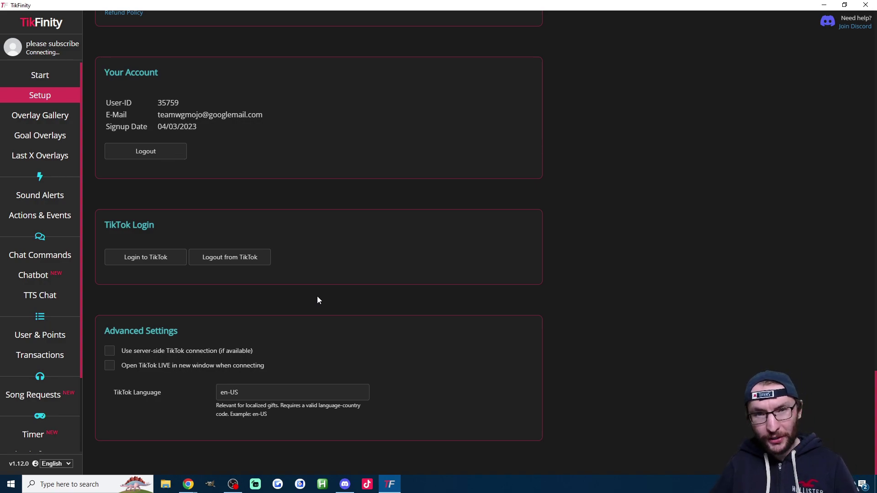
Under Actions & Events, create a new action named 'Press W' with Simulate Keystrokes ticked
{"action": "left_click", "coordinate": [45, 217]}
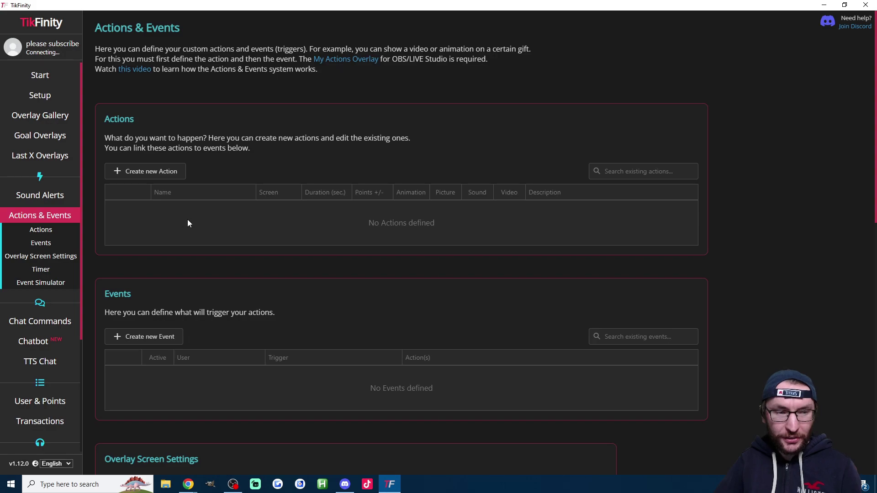
{"action": "left_click", "coordinate": [151, 172]}
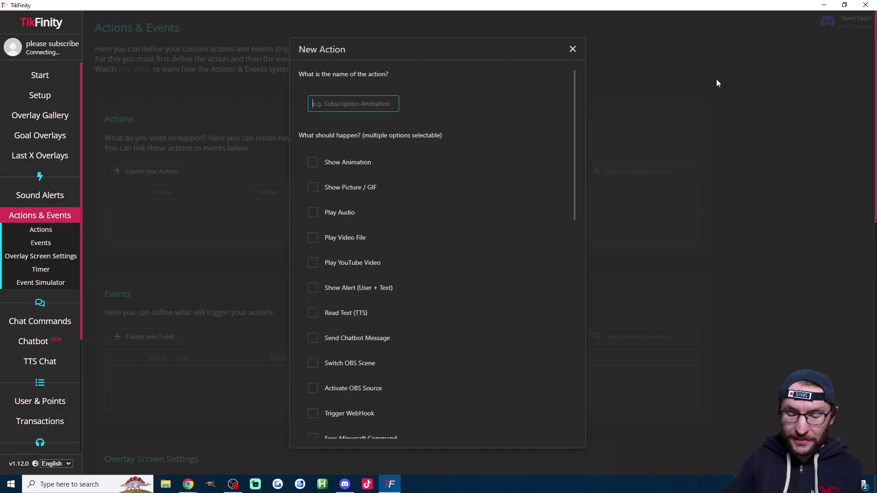
{"action": "type", "text": "Press W"}
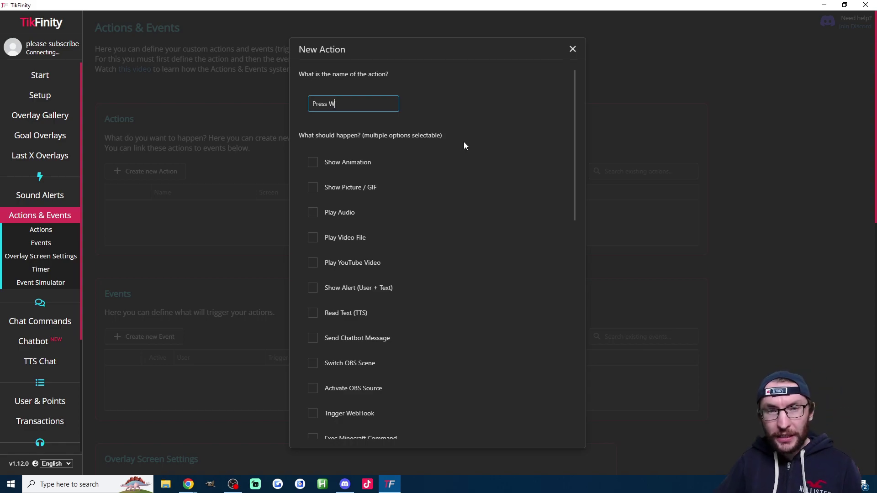
{"action": "scroll", "coordinate": [448, 151], "scroll_direction": "down", "scroll_amount": 1}
{"action": "scroll", "coordinate": [446, 150], "scroll_direction": "down", "scroll_amount": 1}
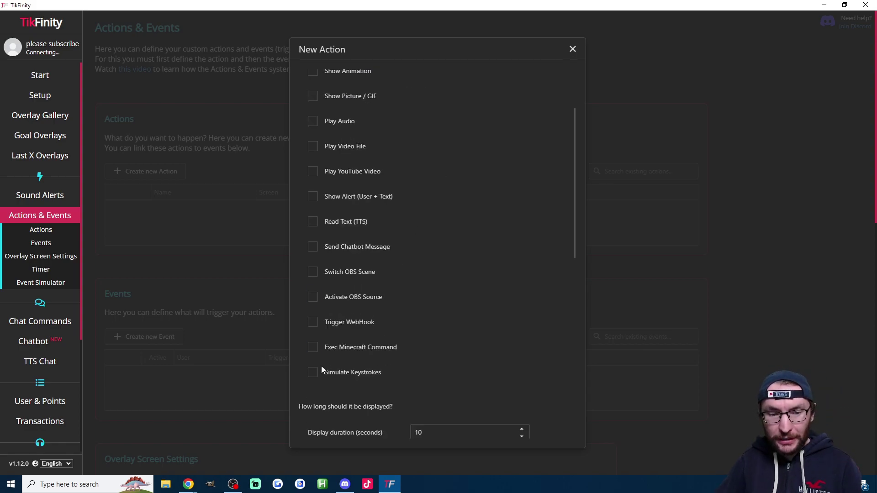
{"action": "left_click", "coordinate": [324, 380]}
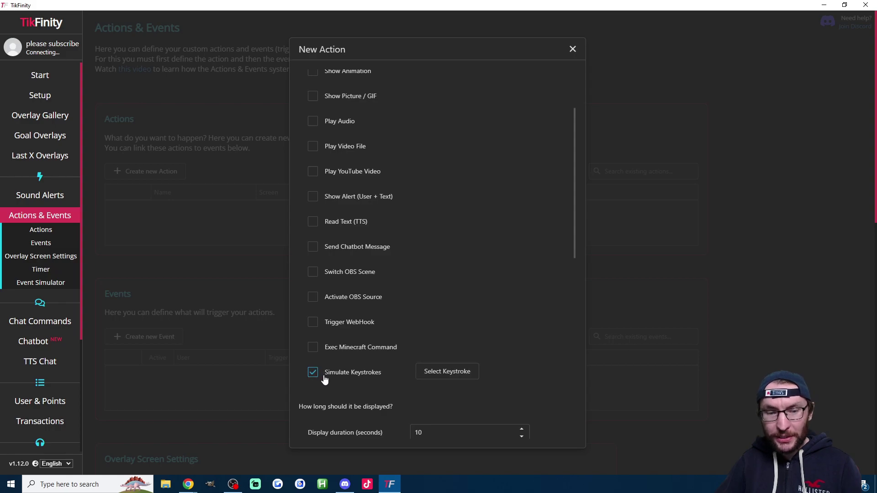
In the Keystroke Configurator, trim the keys from '{username} says W' to just W and save
{"action": "left_click", "coordinate": [452, 372]}
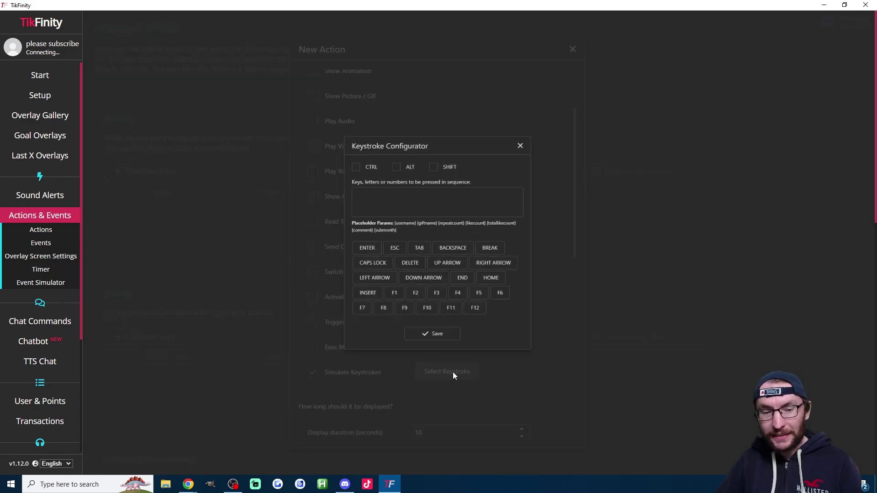
{"action": "left_click", "coordinate": [416, 192]}
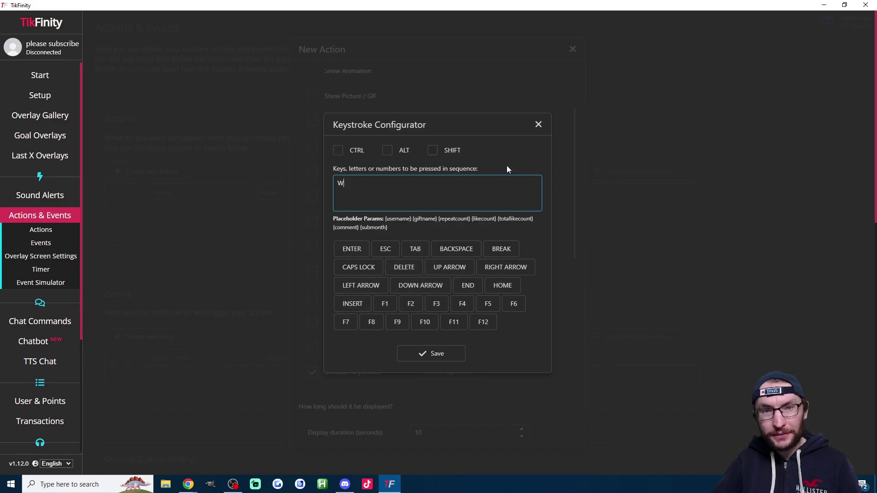
{"action": "left_click_drag", "start_coordinate": [413, 219], "coordinate": [385, 220]}
{"action": "key", "text": "ctrl+c"}
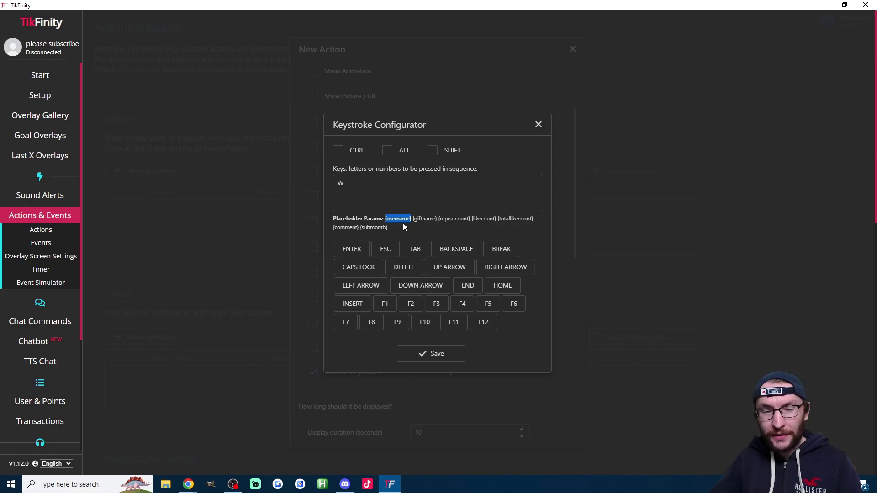
{"action": "left_click", "coordinate": [340, 183]}
{"action": "key", "text": "ctrl+v"}
{"action": "type", "text": "says"}
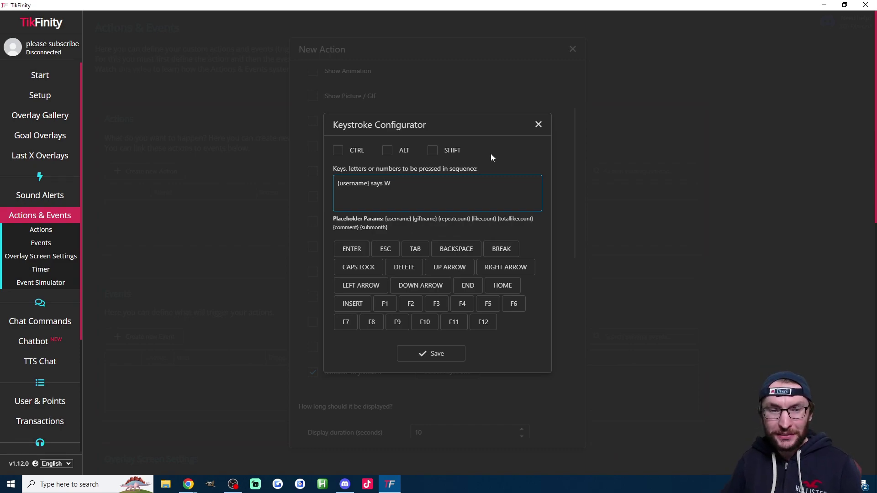
{"action": "double_click", "coordinate": [387, 183]}
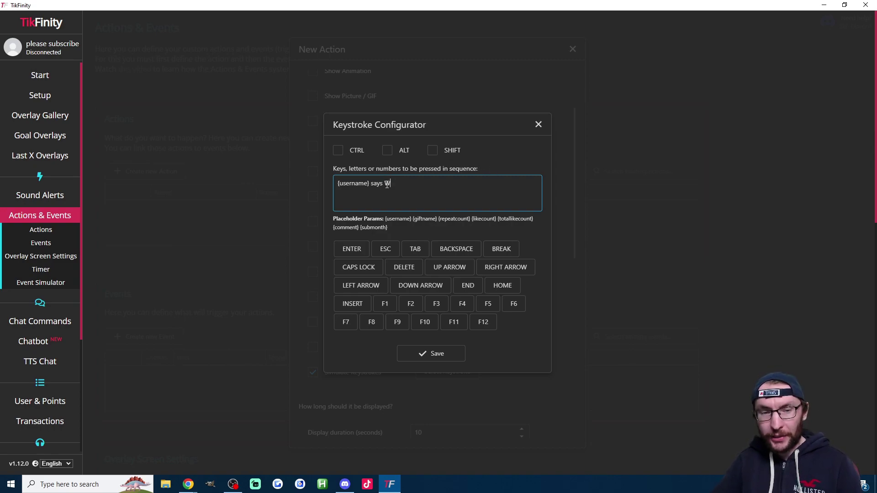
{"action": "left_click_drag", "start_coordinate": [384, 183], "coordinate": [341, 185]}
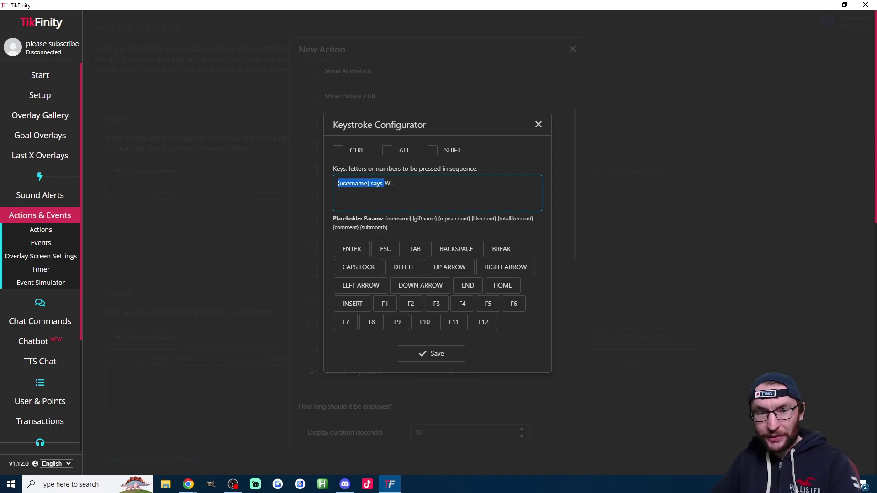
{"action": "key", "text": "BackSpace"}
{"action": "left_click_drag", "start_coordinate": [380, 182], "coordinate": [328, 180]}
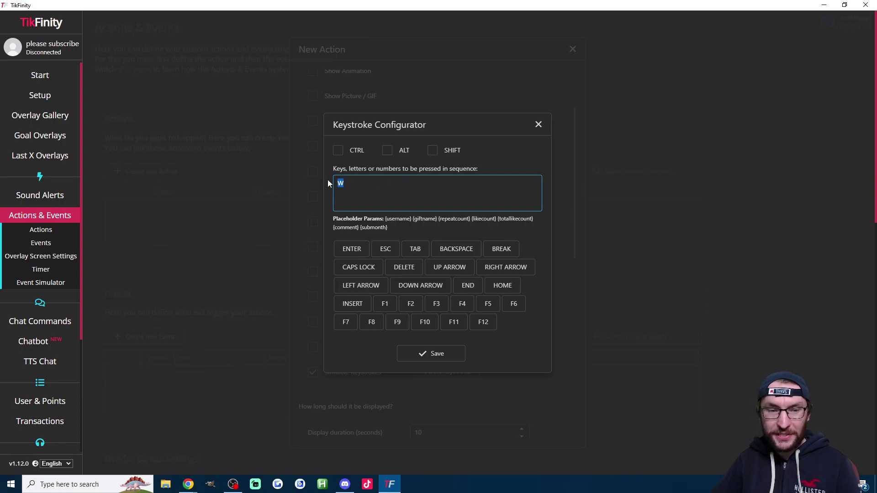
{"action": "left_click", "coordinate": [446, 358]}
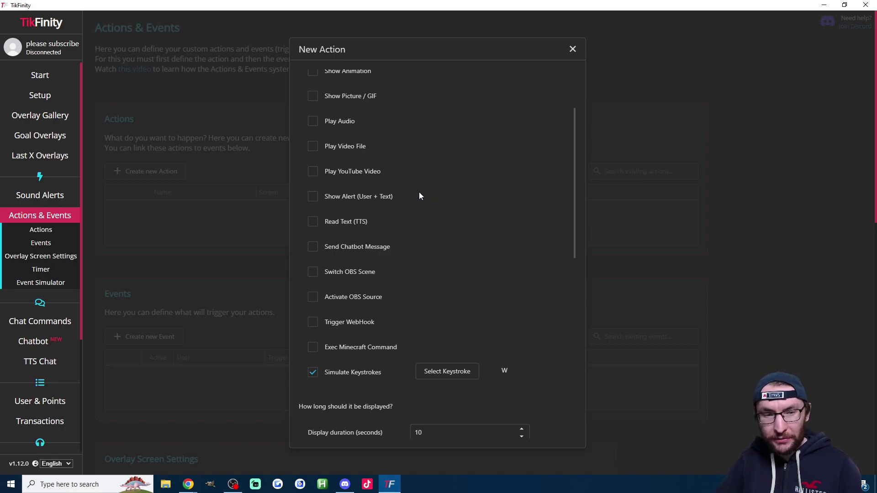
Add Show Alert and Read Text (TTS) to the action, with alert text 'Pressed the W key.'
{"action": "left_click", "coordinate": [341, 198]}
{"action": "left_click", "coordinate": [341, 257]}
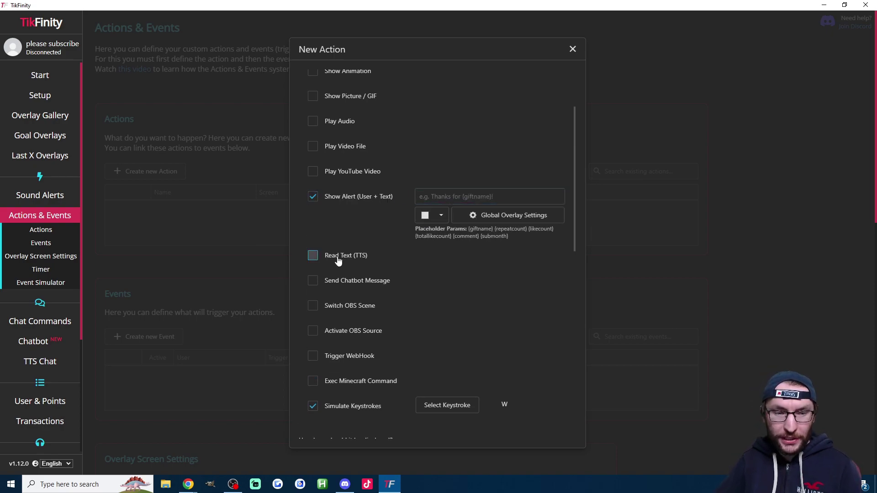
{"action": "left_click", "coordinate": [465, 194]}
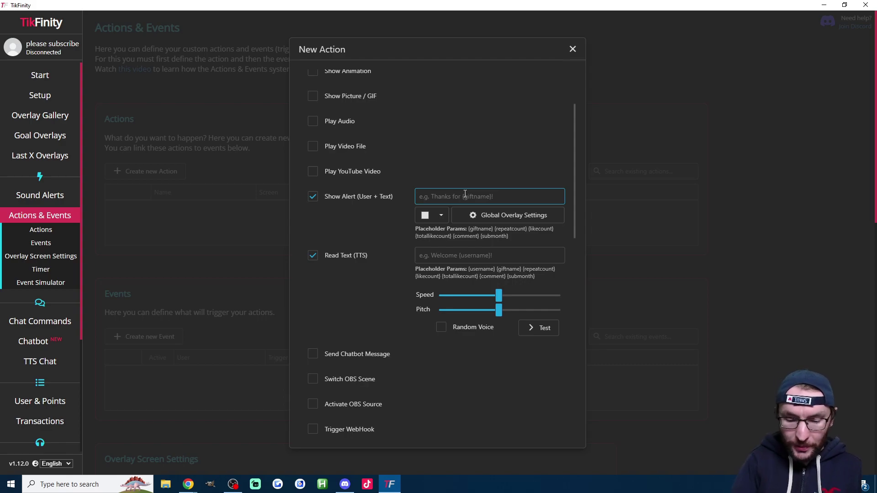
{"action": "type", "text": "Press"}
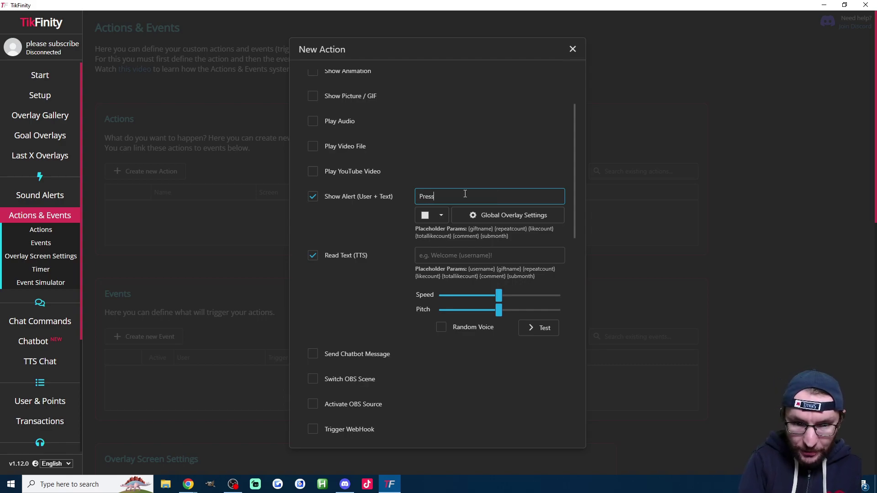
{"action": "type", "text": "ed the W k"}
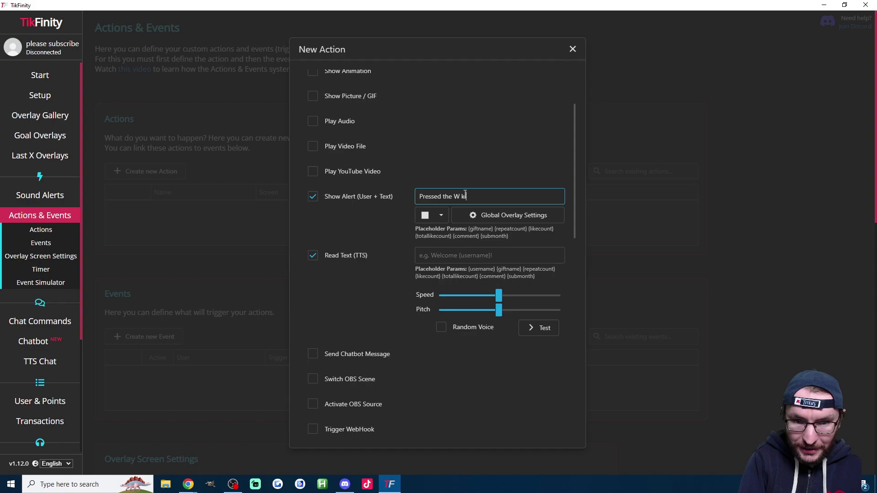
{"action": "type", "text": "ey."}
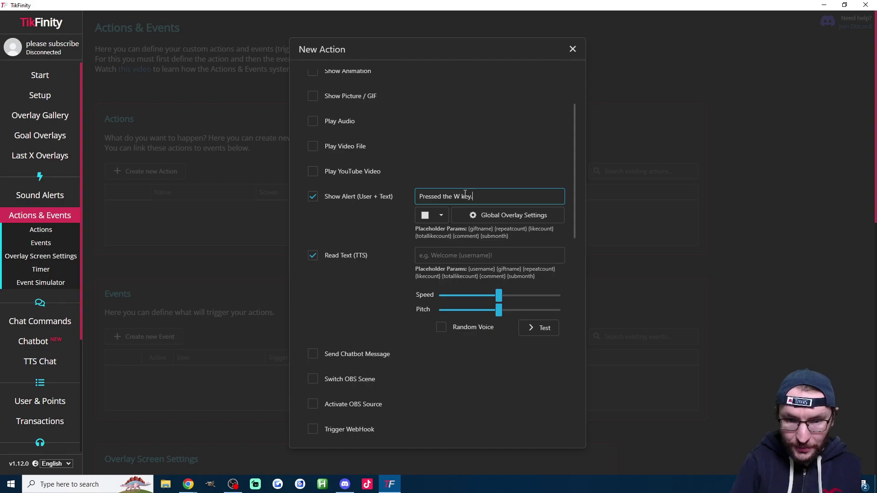
{"action": "left_click", "coordinate": [441, 216]}
{"action": "left_click", "coordinate": [440, 217]}
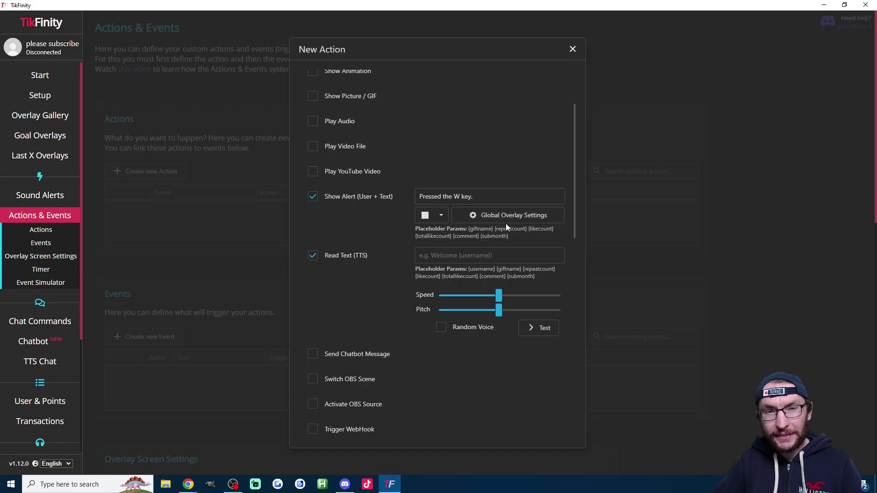
Set the spoken text to '{username} pressed the W key.' and test-preview it
{"action": "triple_click", "coordinate": [463, 200]}
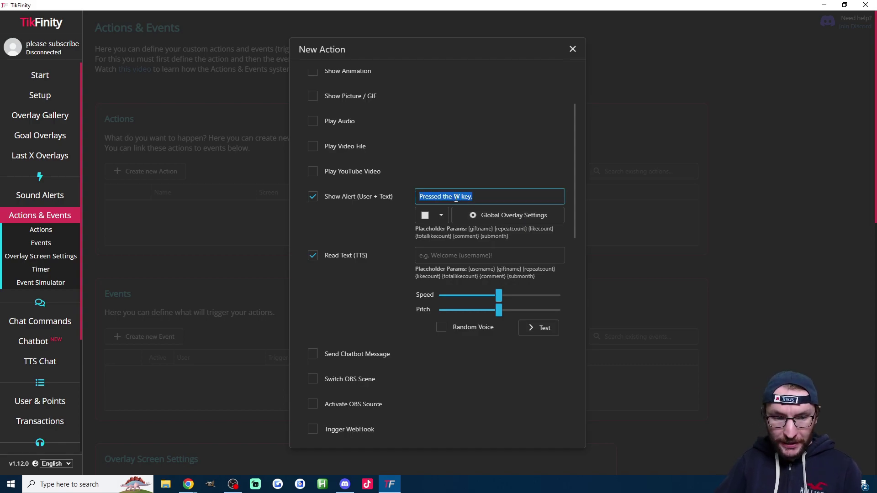
{"action": "key", "text": "ctrl+c"}
{"action": "left_click", "coordinate": [448, 255]}
{"action": "key", "text": "ctrl+v"}
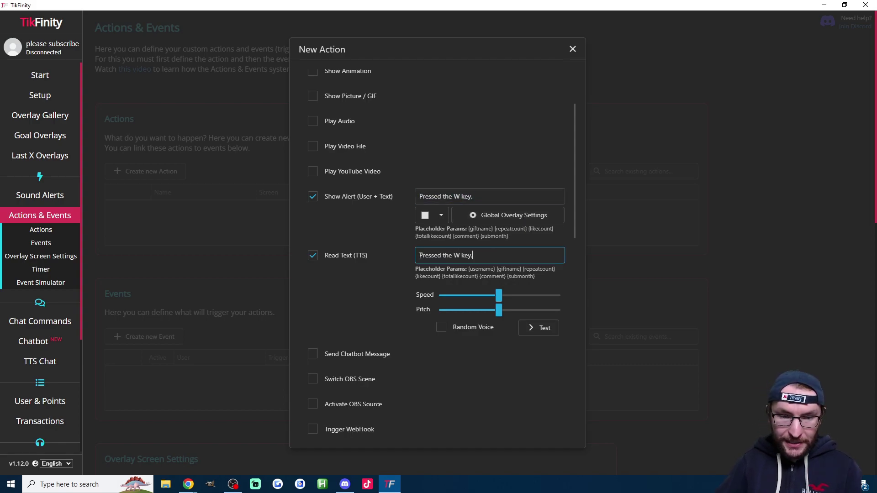
{"action": "left_click", "coordinate": [418, 255]}
{"action": "type", "text": "{usern"}
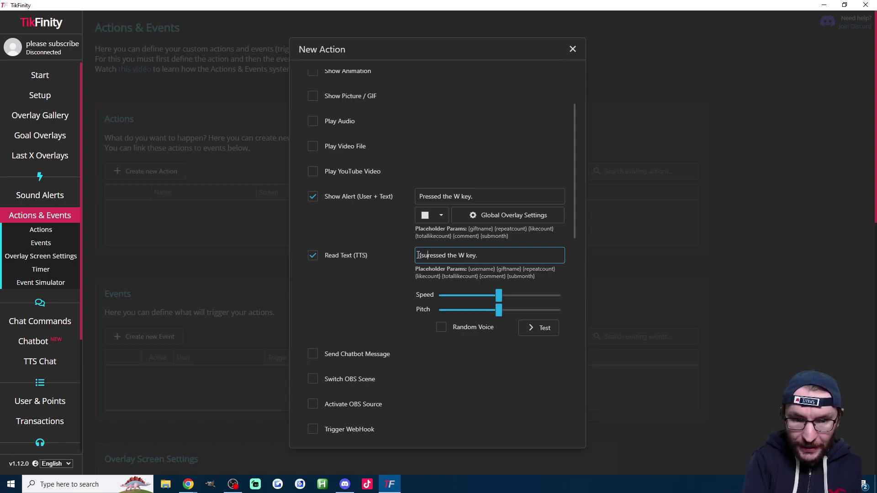
{"action": "type", "text": "ame} "}
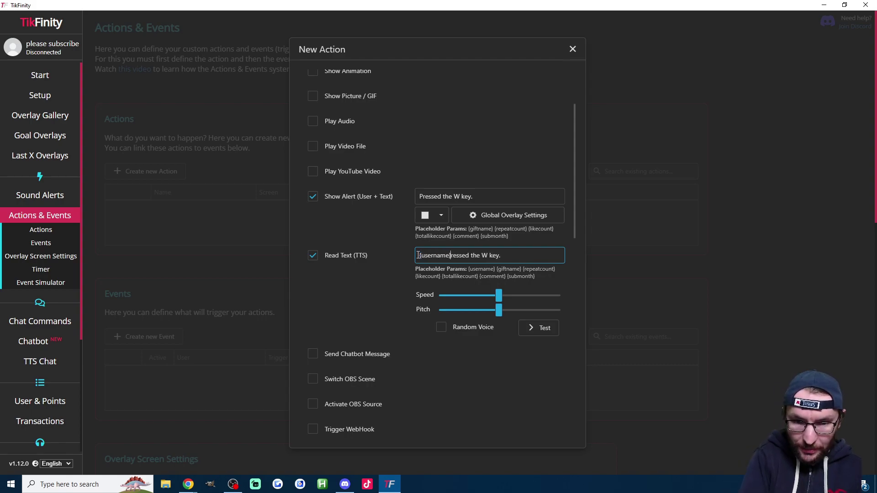
{"action": "type", "text": "p"}
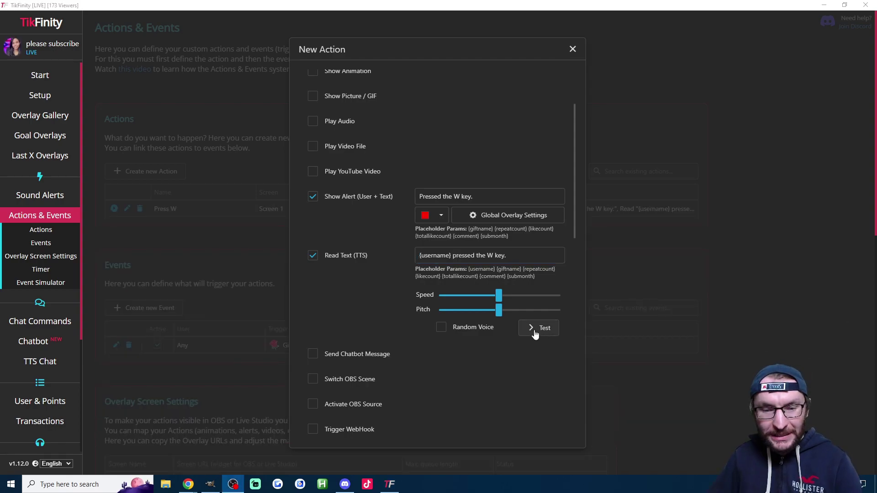
{"action": "left_click", "coordinate": [541, 335]}
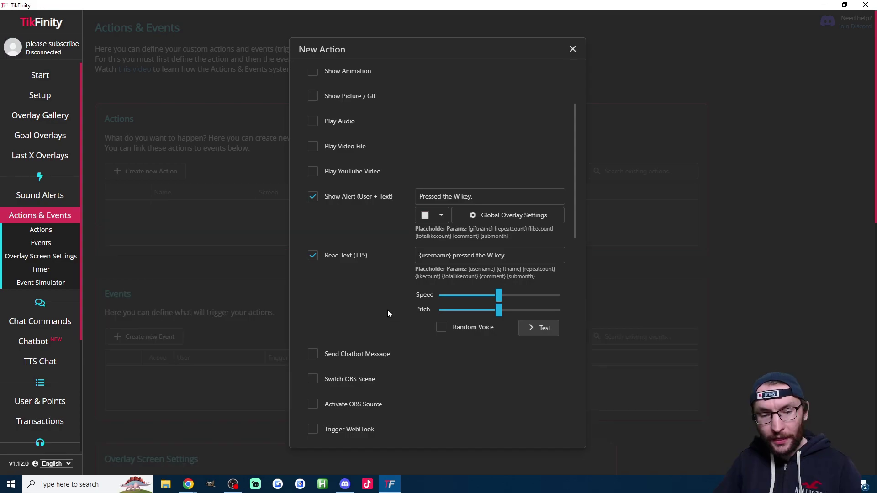
Change the action's display duration from 10 to 5 seconds
{"action": "scroll", "coordinate": [401, 301], "scroll_direction": "down", "scroll_amount": 7}
{"action": "left_click_drag", "start_coordinate": [433, 224], "coordinate": [390, 219]}
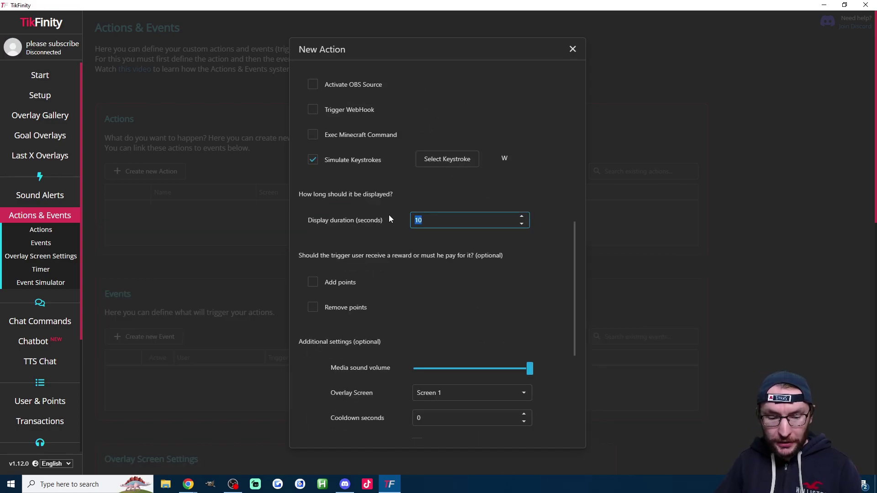
{"action": "left_click", "coordinate": [406, 245]}
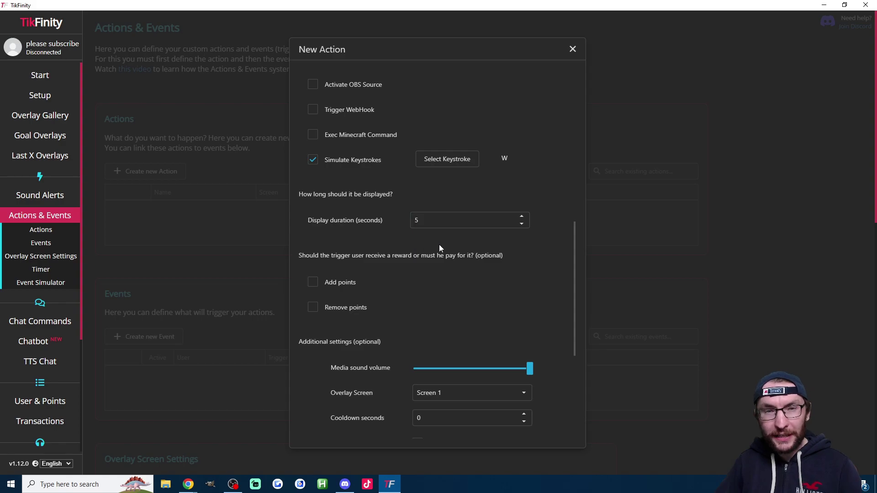
{"action": "scroll", "coordinate": [484, 258], "scroll_direction": "up", "scroll_amount": 5}
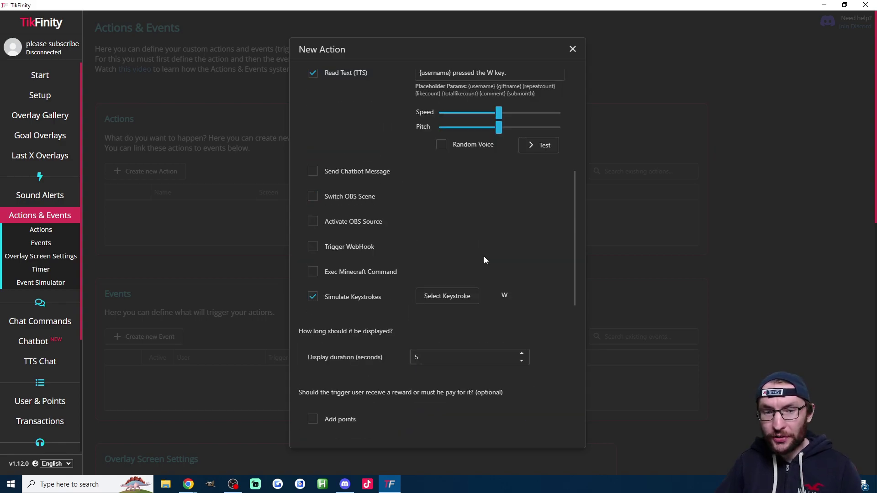
{"action": "triple_click", "coordinate": [450, 105]}
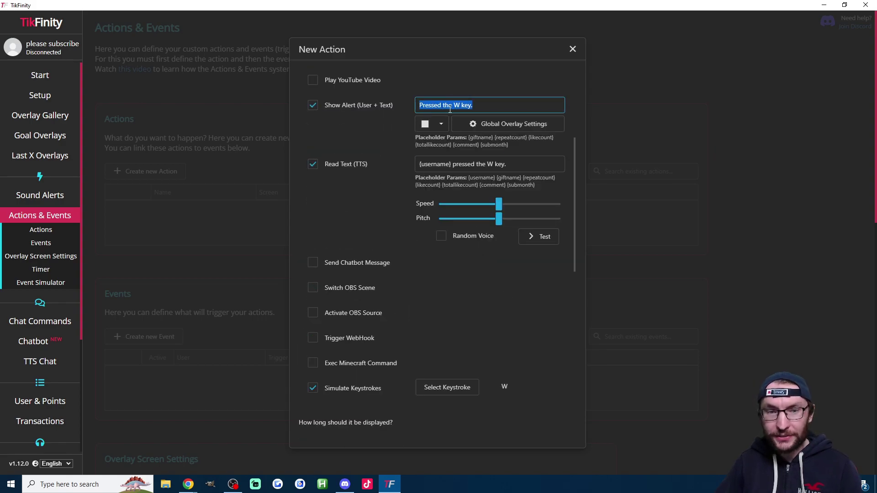
Copy the Screen 1 actions-overlay URL to the clipboard
{"action": "scroll", "coordinate": [475, 300], "scroll_direction": "down", "scroll_amount": 3}
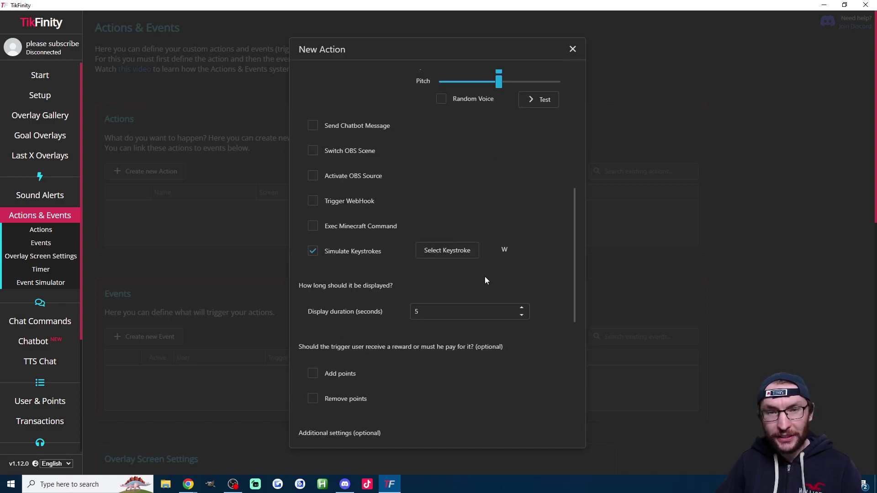
{"action": "scroll", "coordinate": [497, 284], "scroll_direction": "down", "scroll_amount": 5}
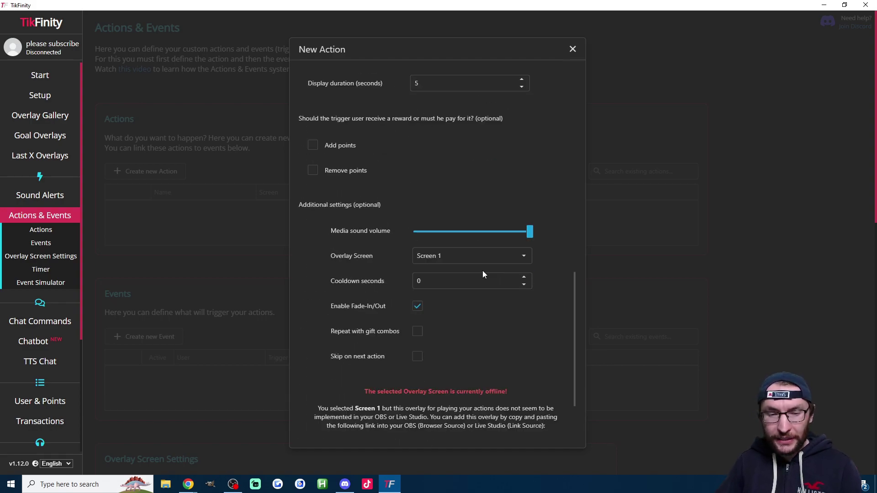
{"action": "scroll", "coordinate": [483, 273], "scroll_direction": "down", "scroll_amount": 2}
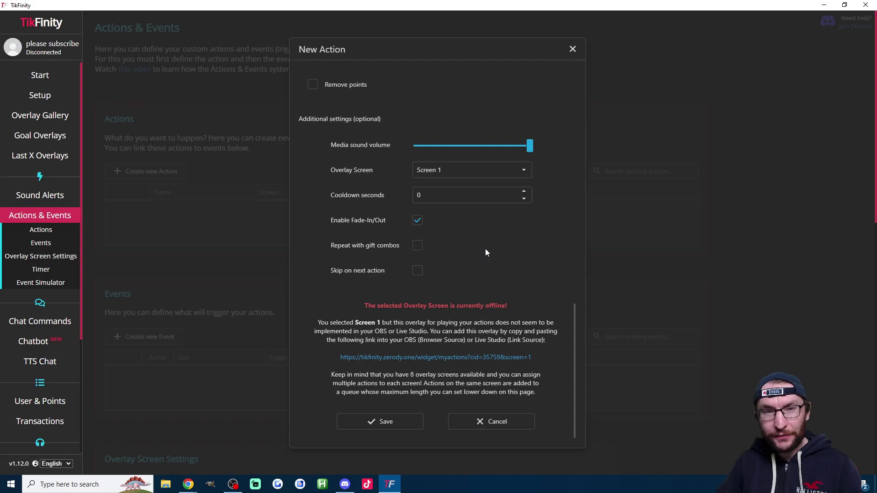
{"action": "left_click", "coordinate": [458, 358]}
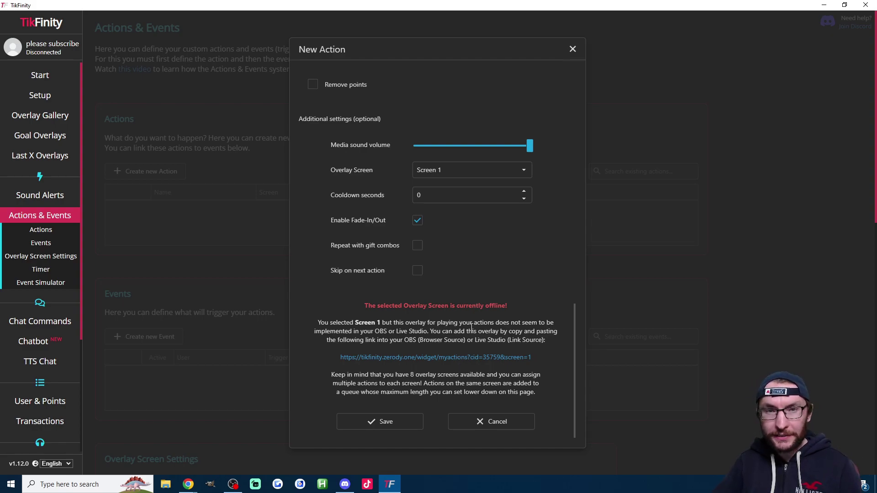
Save the Press W action and start a new event fired by a specific gift
{"action": "left_click", "coordinate": [392, 421]}
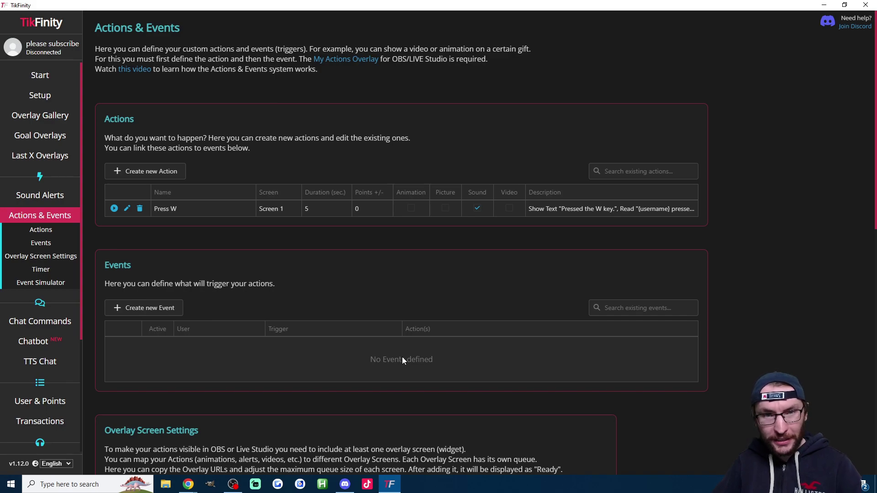
{"action": "left_click", "coordinate": [160, 316]}
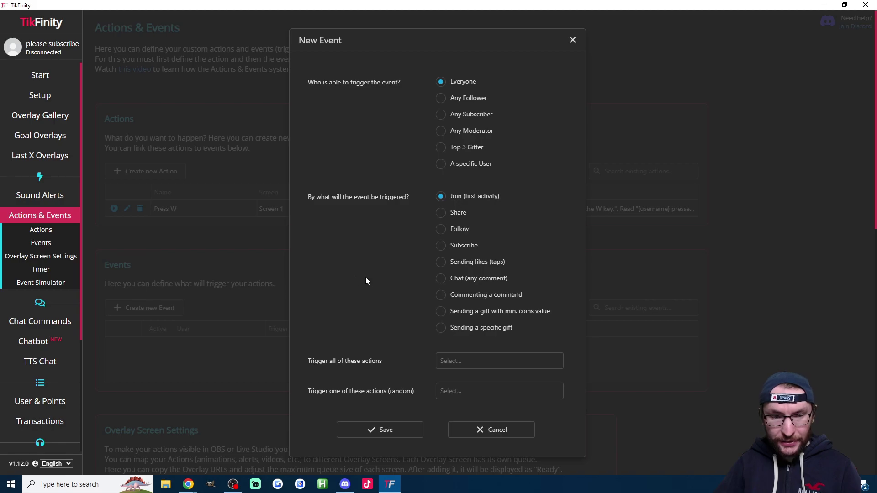
{"action": "left_click", "coordinate": [472, 332]}
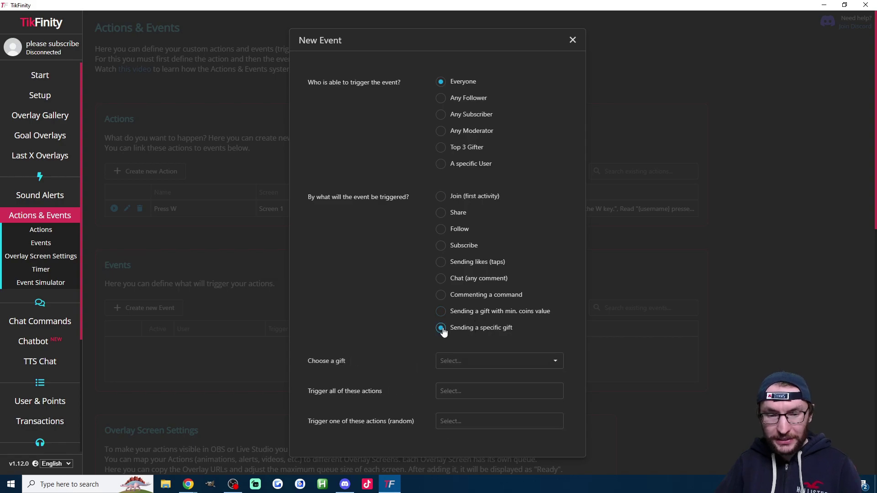
Choose Rose as the gift, set the event to trigger Press W, and save it
{"action": "scroll", "coordinate": [404, 292], "scroll_direction": "down", "scroll_amount": 1}
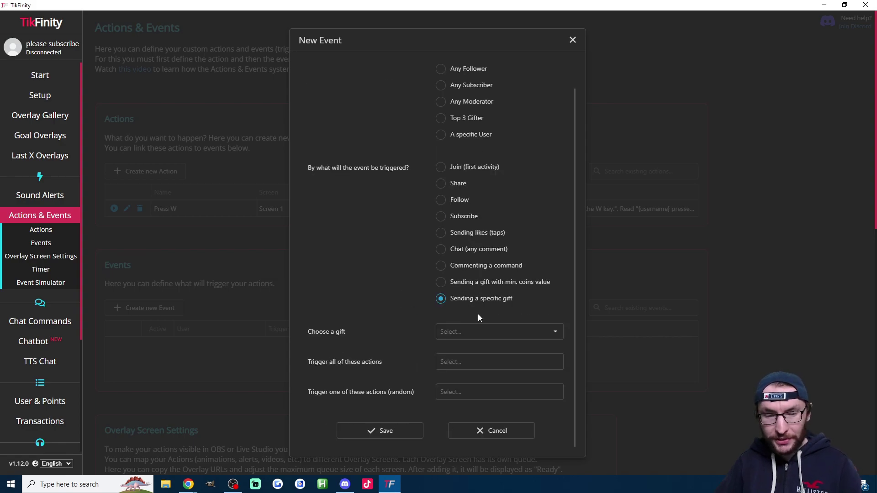
{"action": "left_click", "coordinate": [481, 336]}
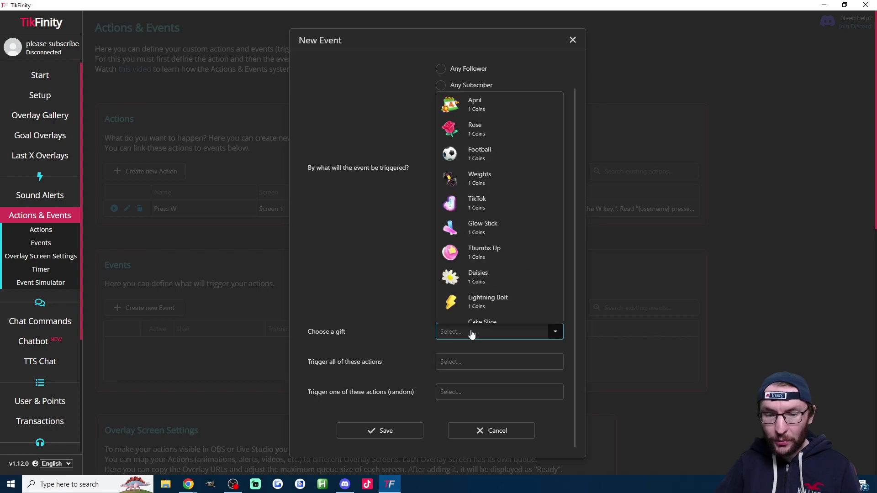
{"action": "left_click", "coordinate": [479, 131]}
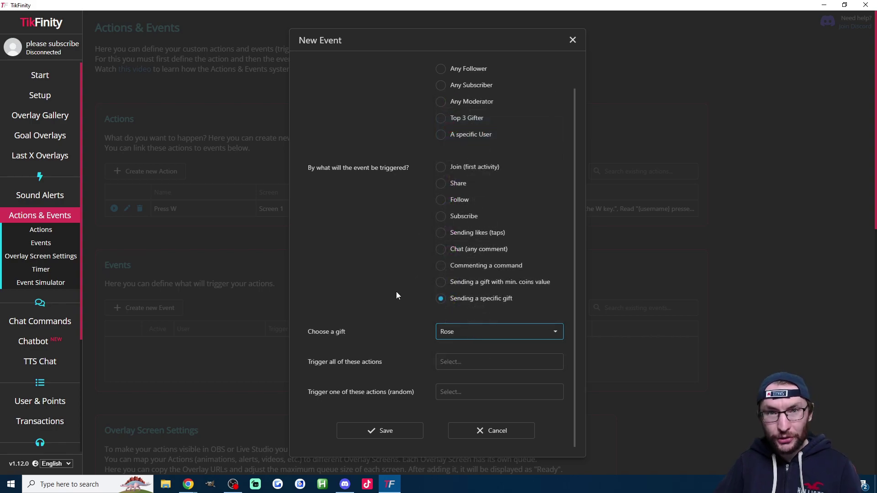
{"action": "left_click", "coordinate": [461, 363]}
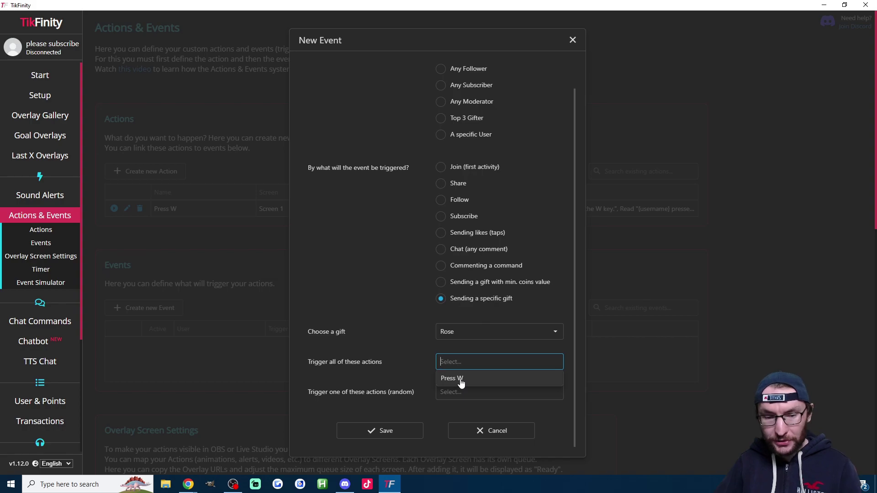
{"action": "left_click", "coordinate": [461, 379]}
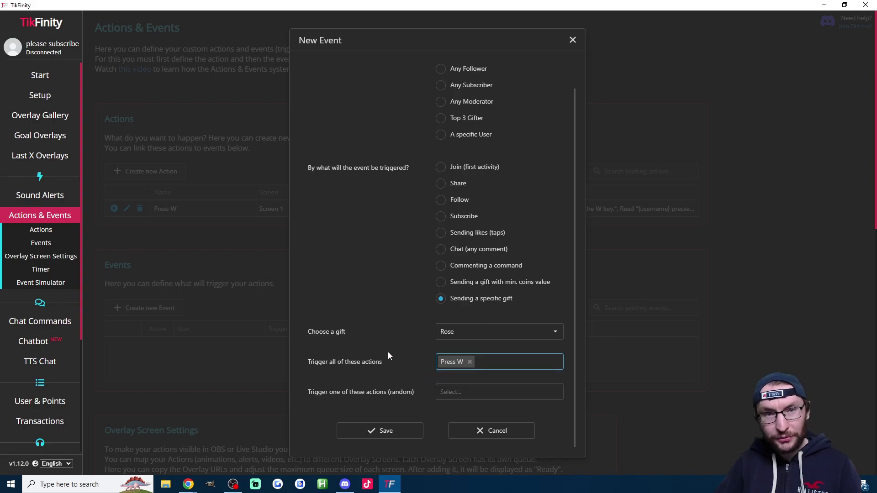
{"action": "left_click", "coordinate": [380, 430]}
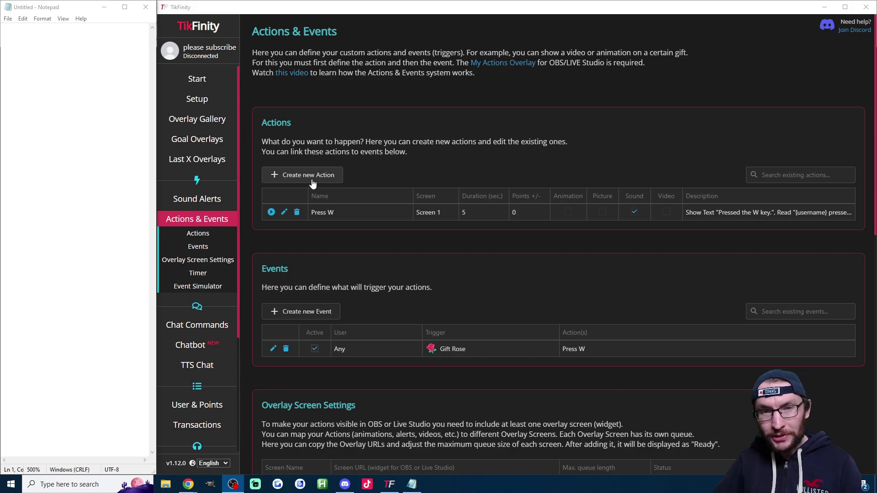
Test-run the Press W action and focus Notepad so the W keystroke lands there
{"action": "left_click", "coordinate": [271, 212]}
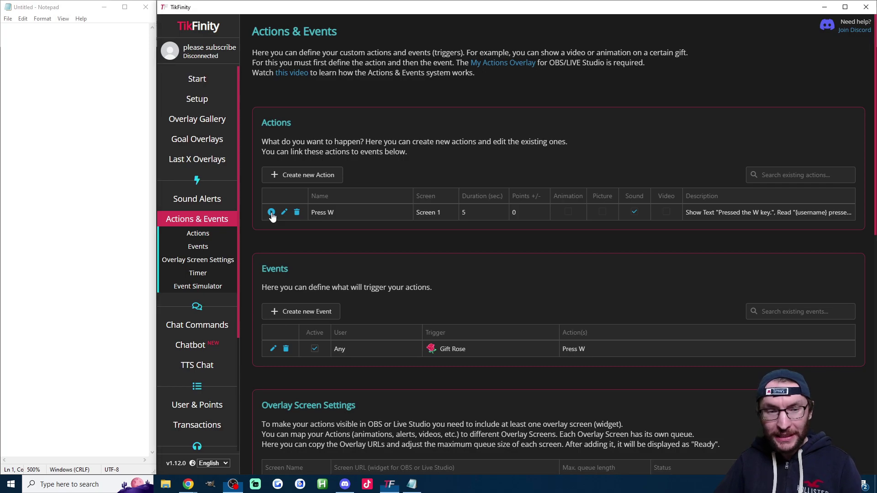
{"action": "left_click", "coordinate": [76, 78]}
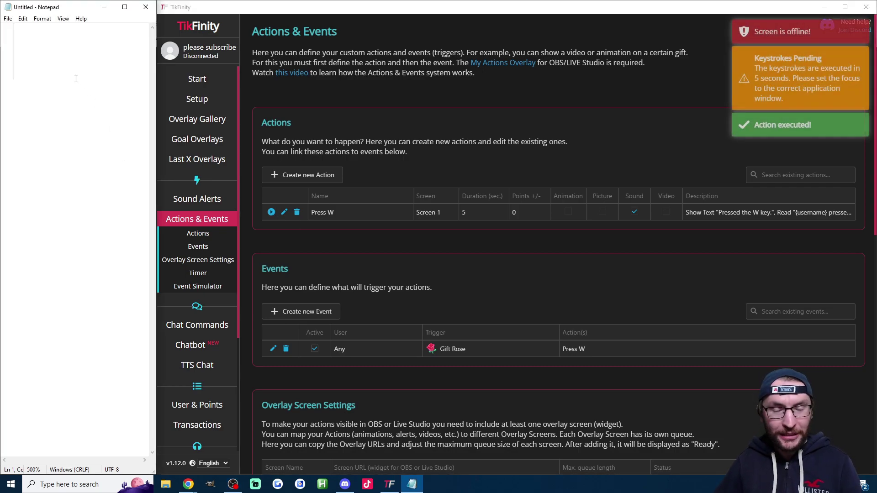